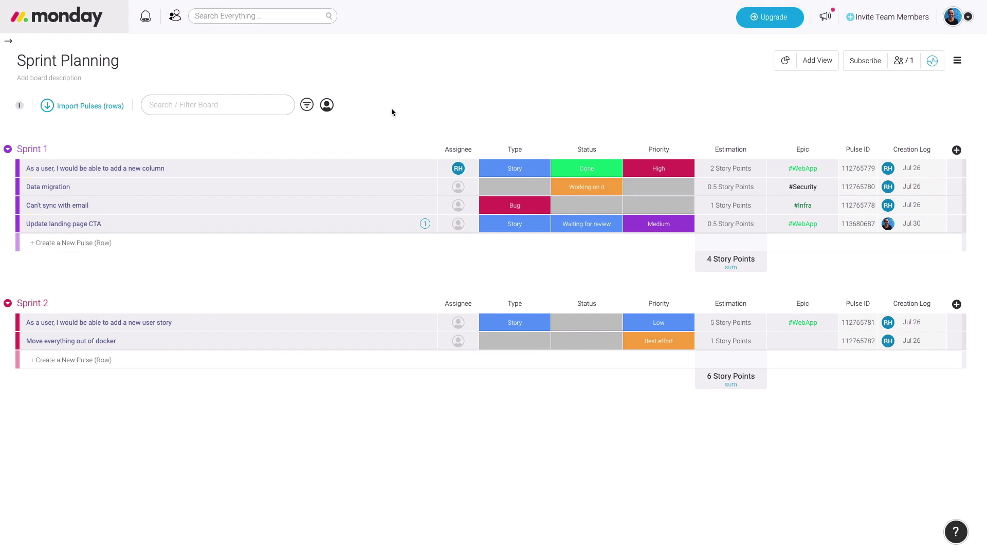
Add a new Sprint 1 item named 'Update email field on landing page'.
left_click(76, 243)
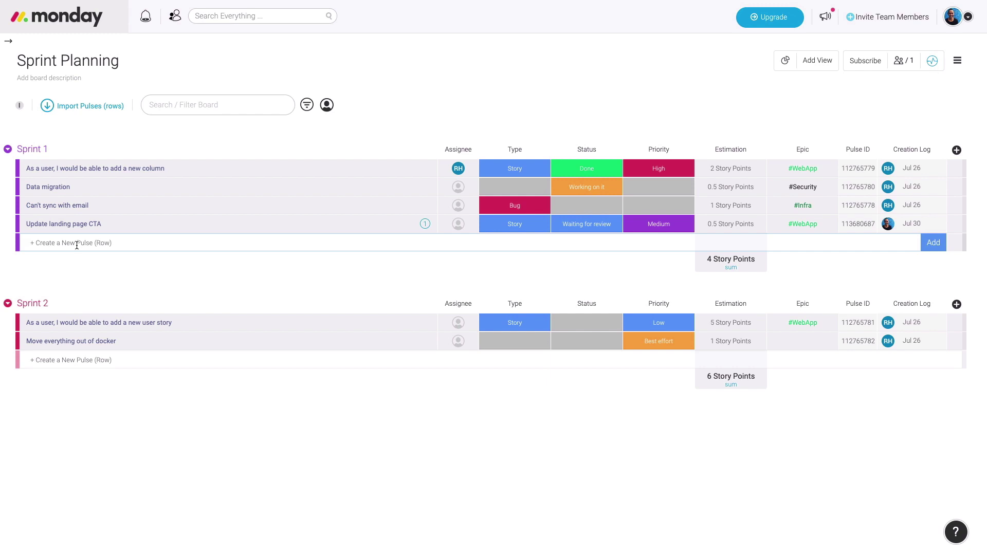
type("Update email field on landing page")
key("Return")
Assign the new item to a teammate, with type Story and status Working on it.
left_click(458, 250)
left_click(434, 301)
left_click(516, 245)
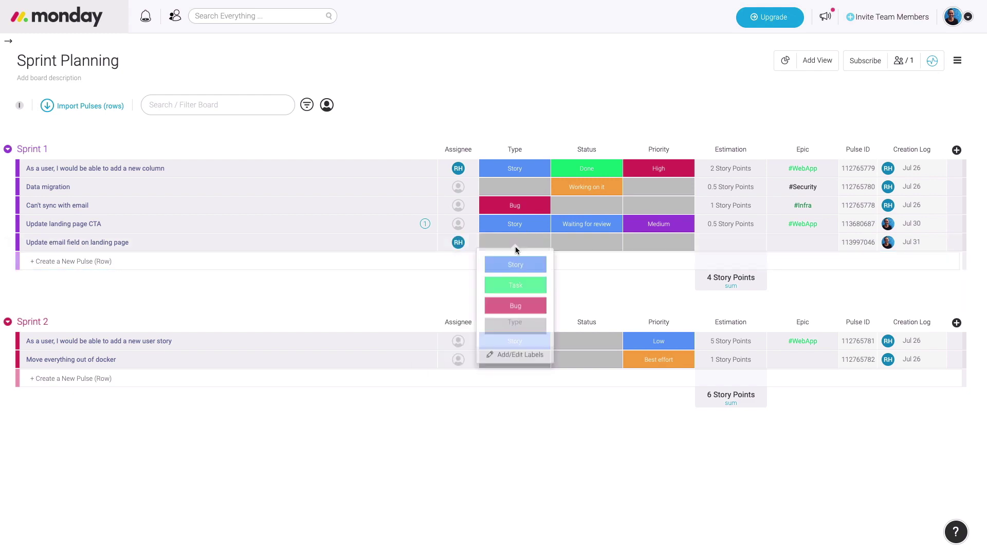
left_click(515, 268)
left_click(587, 242)
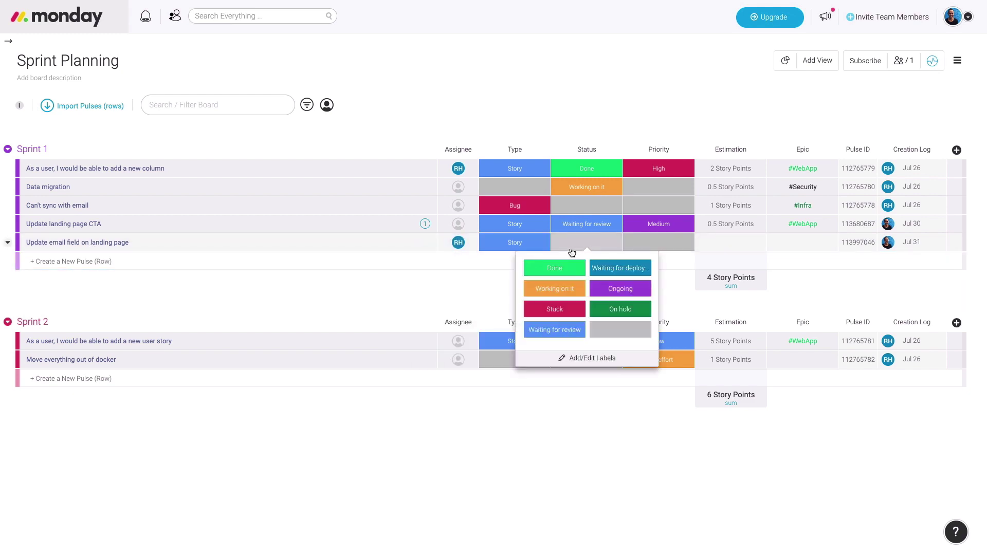
left_click(554, 289)
Give the item High priority, an estimation of 1 point and the #WebApp epic.
left_click(648, 250)
left_click(627, 270)
left_click(718, 242)
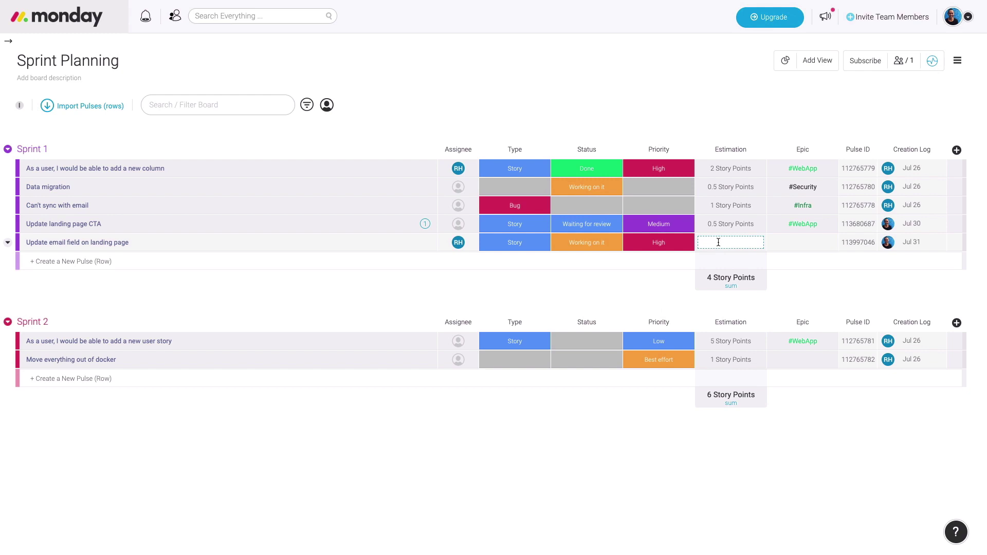
type("1")
left_click(786, 239)
type("web")
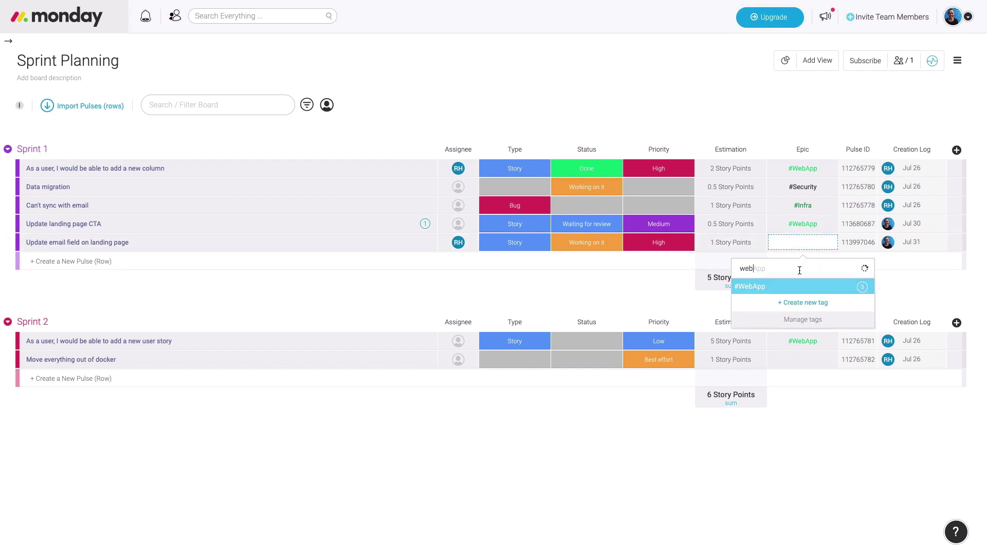
left_click(797, 286)
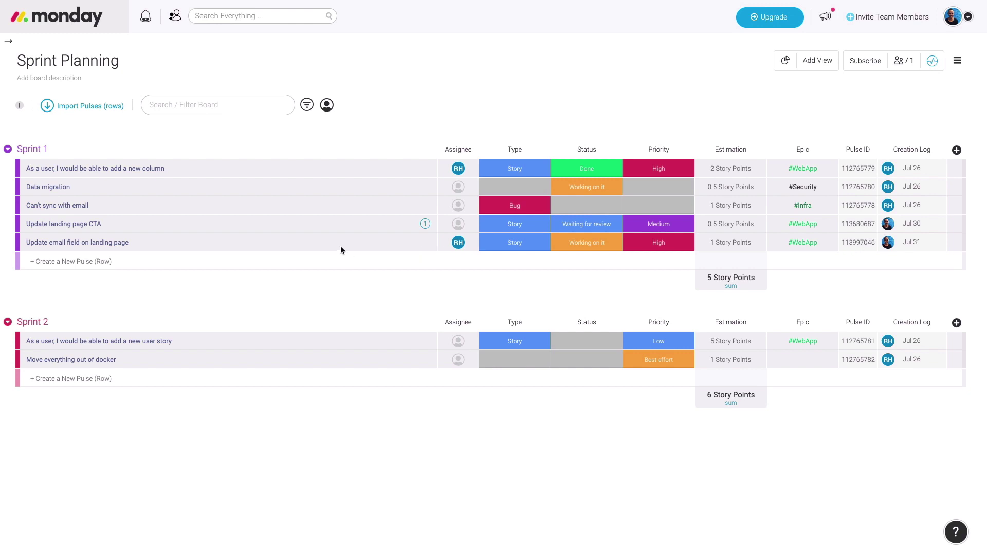
Write a 'Completed the following steps:' update with checklist items: review bug, updated code, got feedback from our team.
left_click(223, 247)
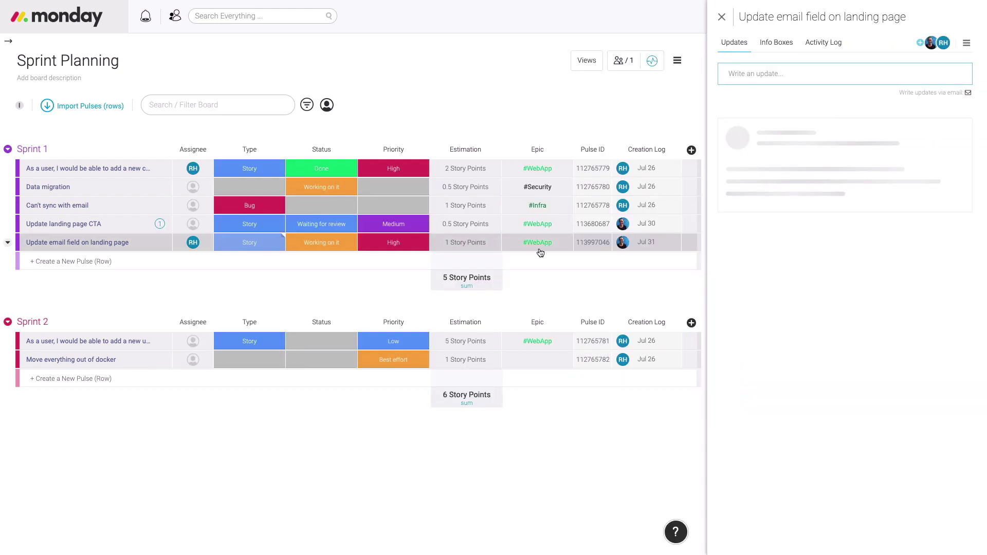
left_click(798, 73)
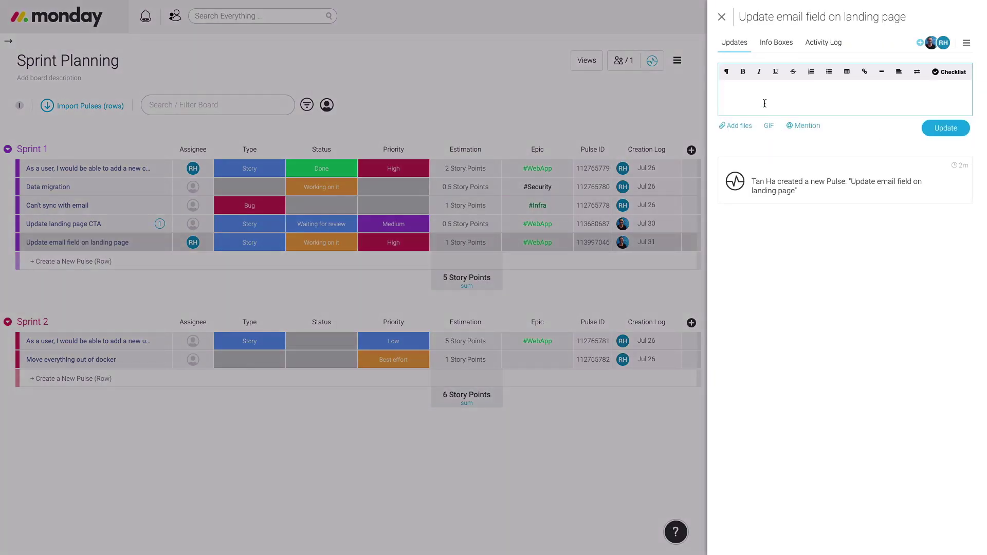
type("Completed the following steps:")
key("Return")
left_click(949, 72)
type("review bug")
key("Return")
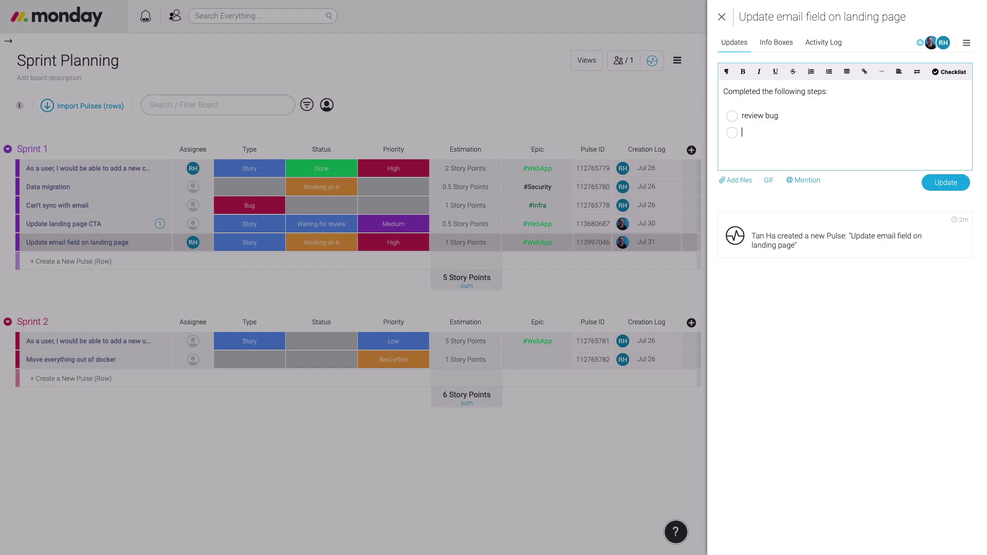
type("updated code")
key("Return")
type("got feedback from our team")
key("Return")
key("Return")
Attach Freelance Board.xlsx from the computer and post the update.
left_click(739, 233)
left_click(761, 223)
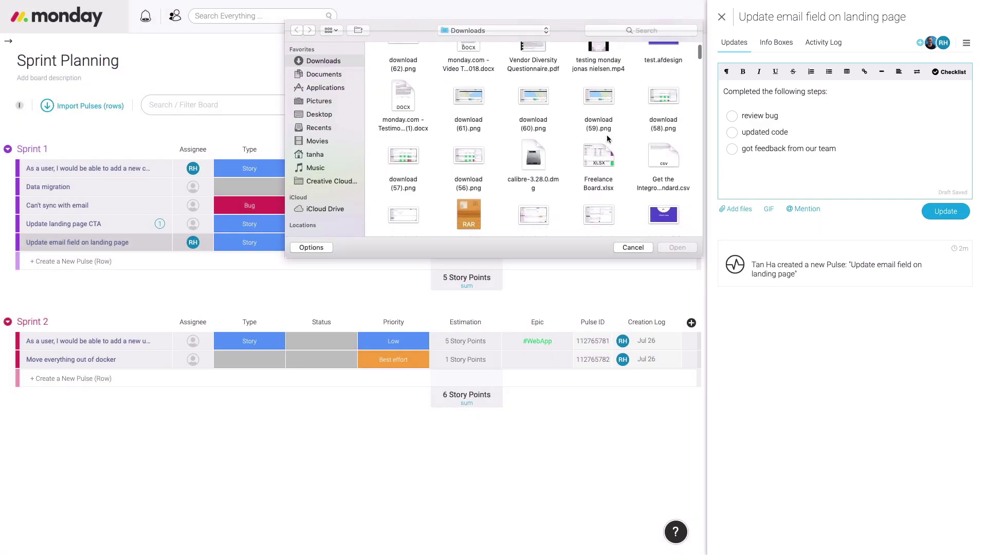
double_click(534, 96)
left_click(945, 236)
Close the updates panel and set the email item's status to Done.
key("Escape")
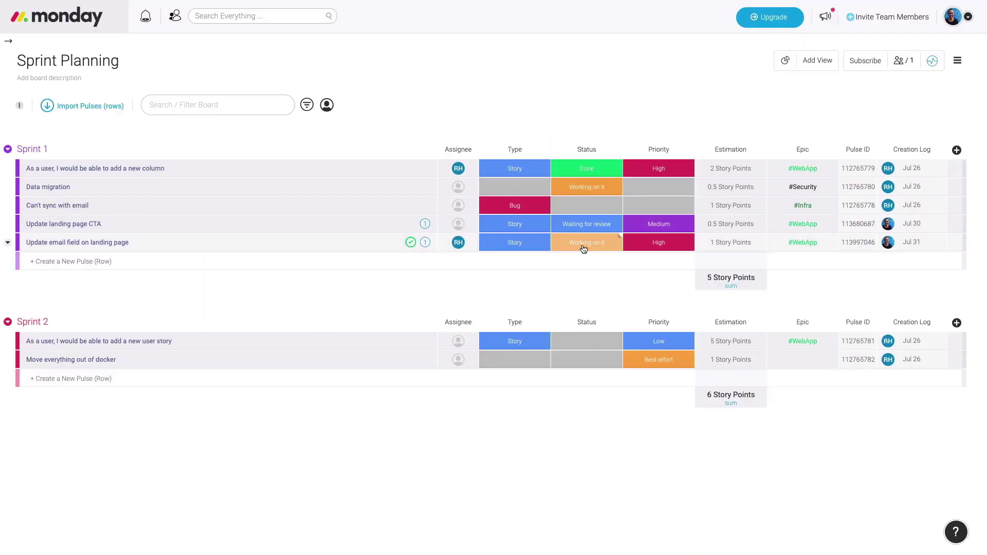
left_click(585, 246)
left_click(548, 271)
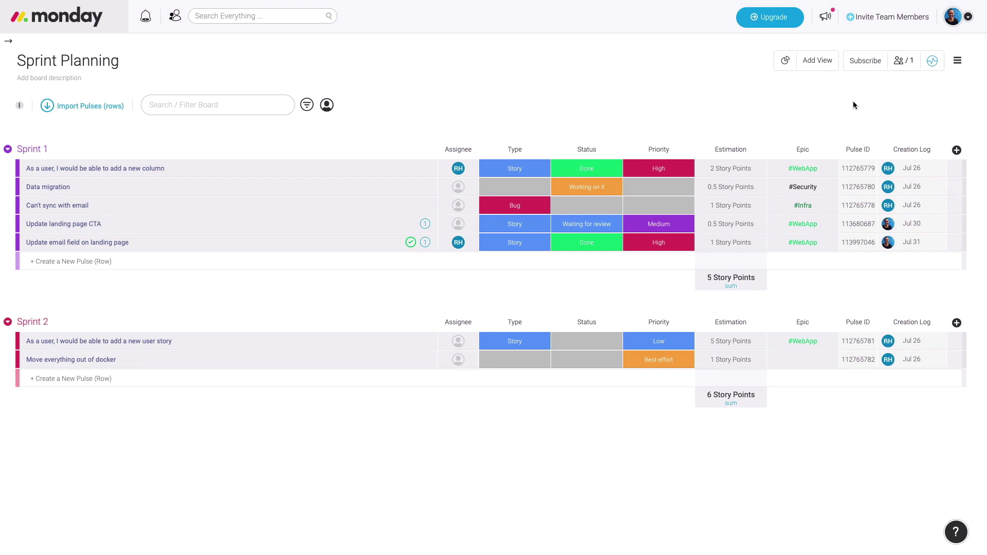
Add a Chart view with Assignee on the X axis and Estimation on the Y axis, then open filters.
left_click(816, 60)
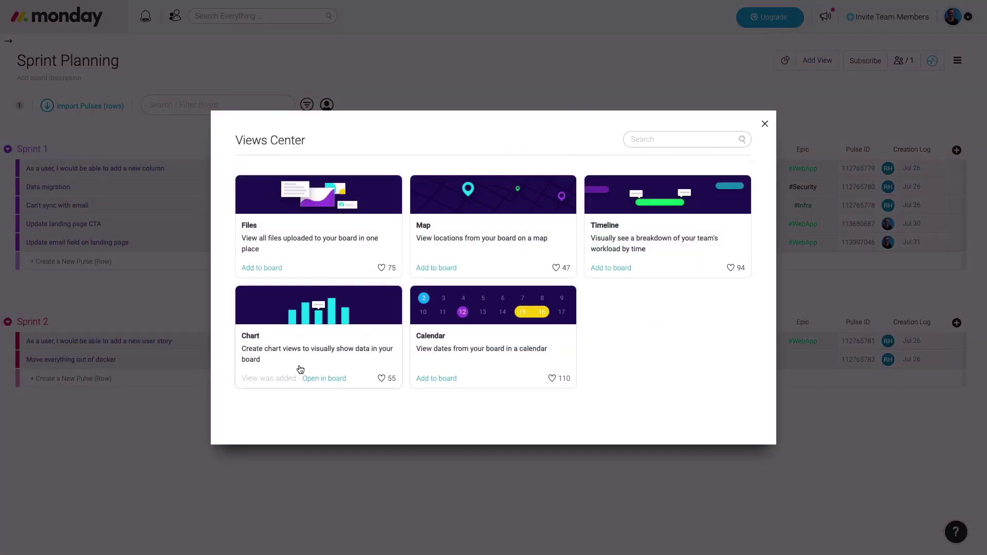
left_click(315, 379)
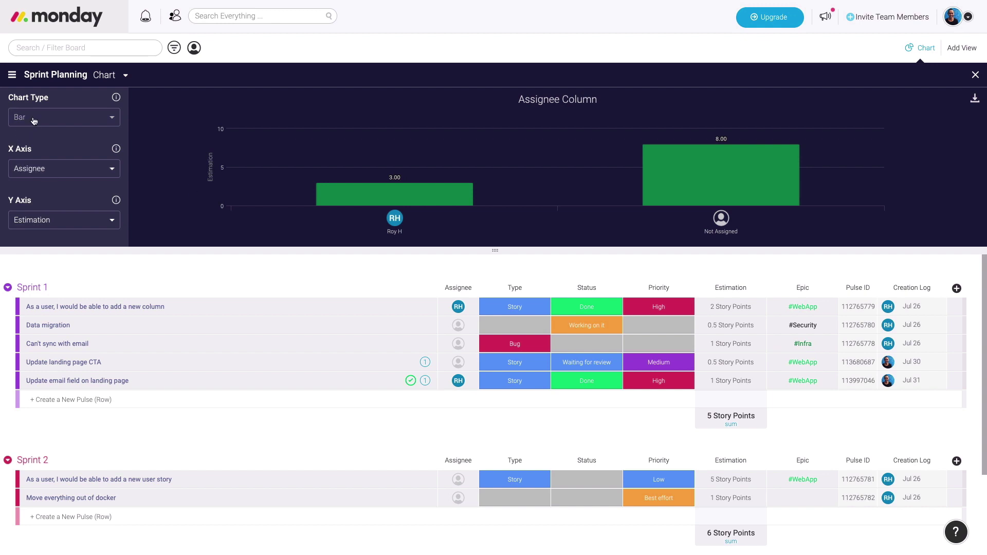
left_click(46, 168)
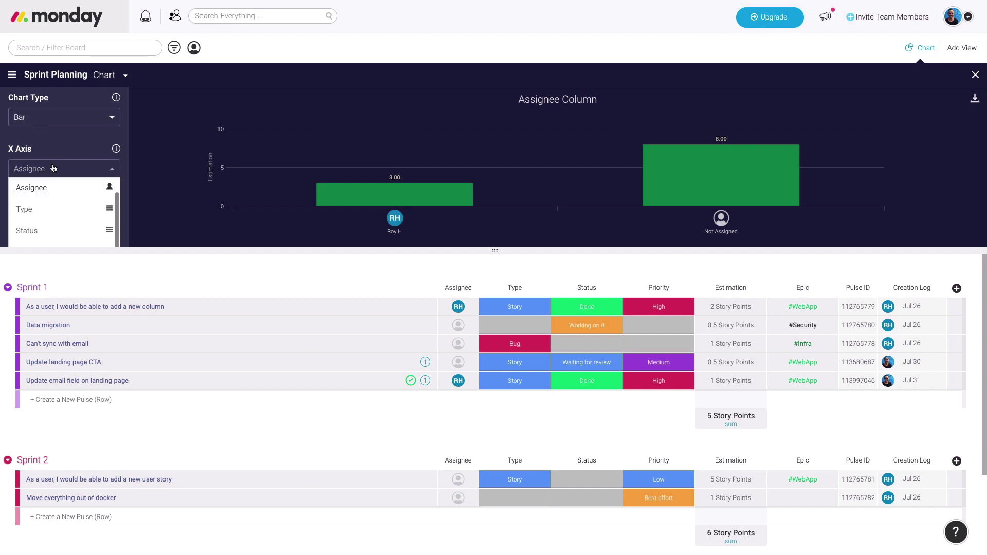
key("Escape")
left_click(54, 221)
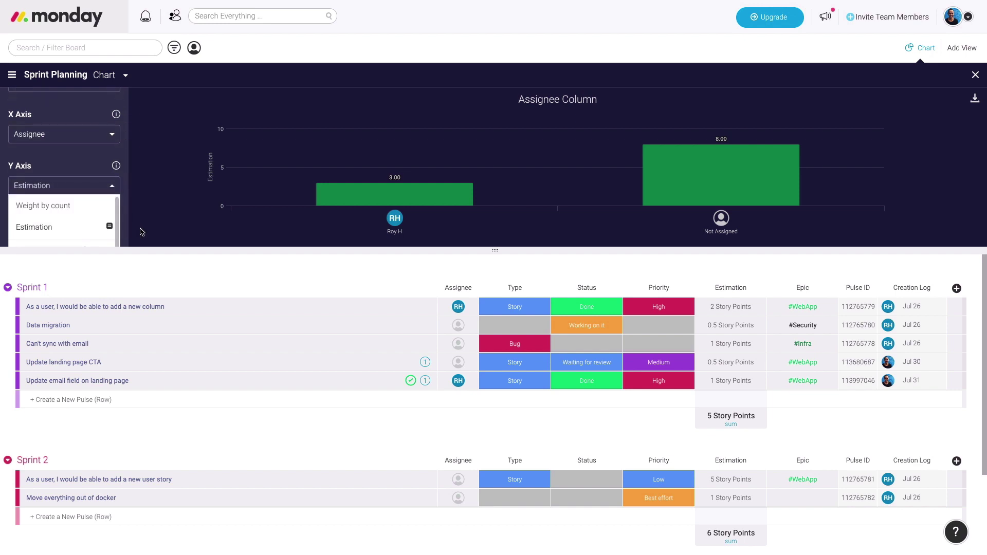
left_click(44, 225)
left_click(174, 48)
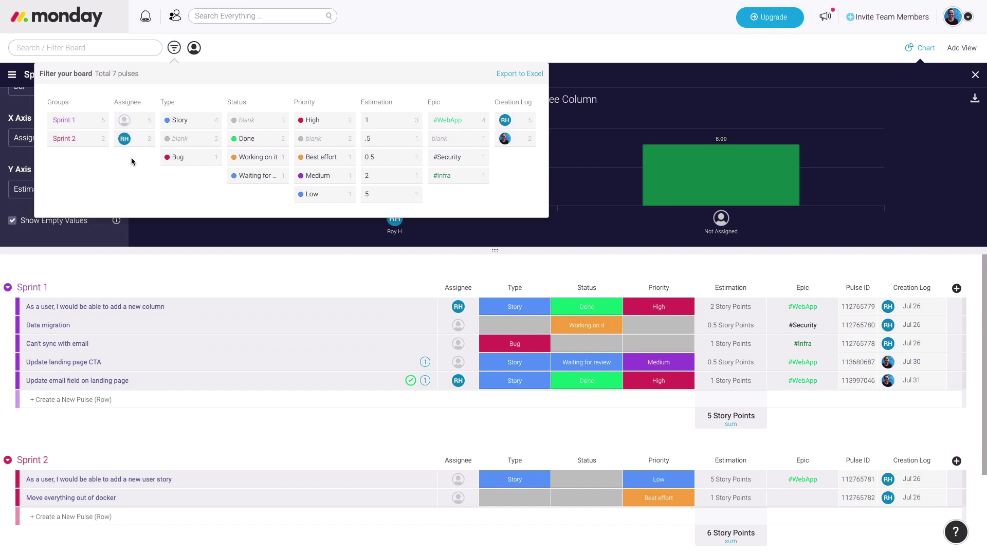
Filter to a single assignee's items, then close the filter panel and the Chart view.
left_click(125, 139)
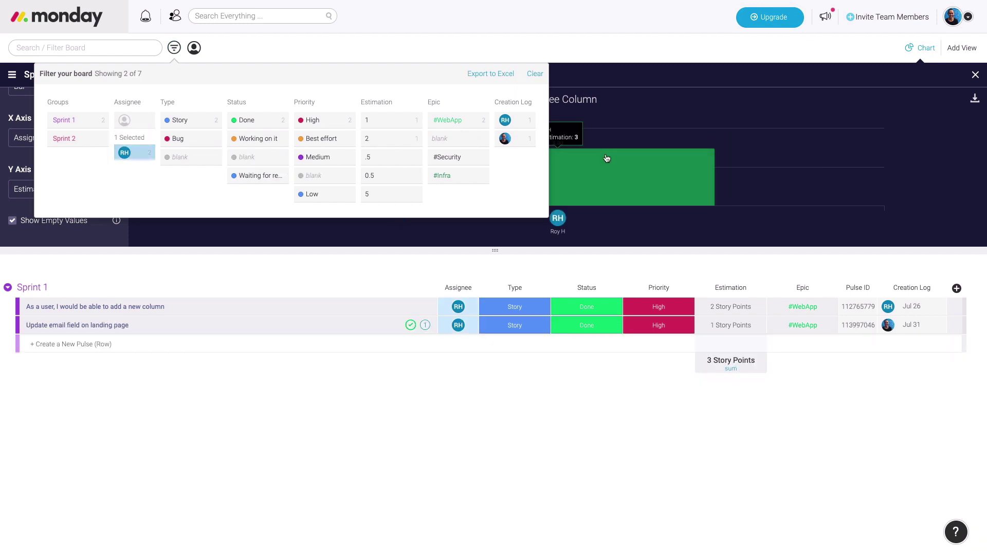
left_click(649, 137)
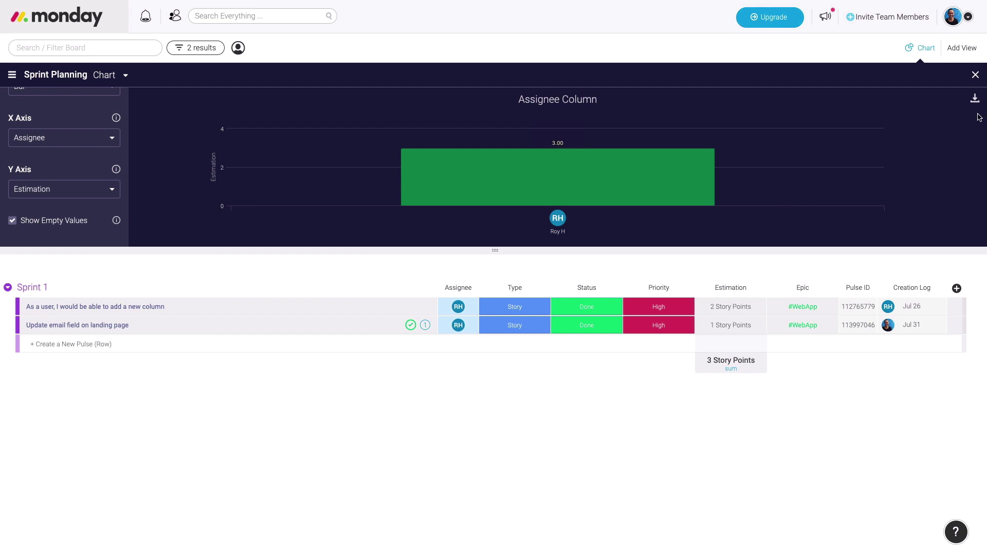
key("Escape")
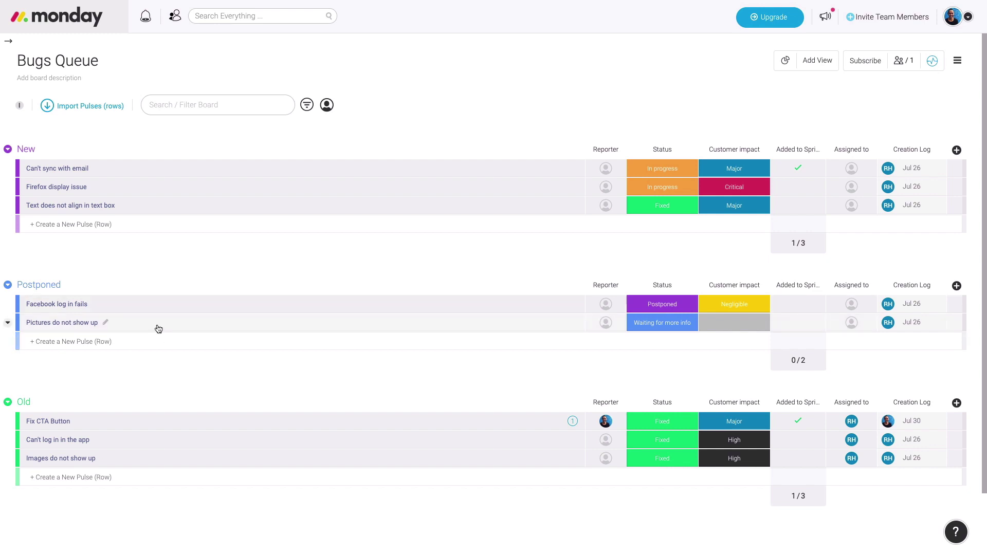
Add a bug named 'Email signature failing to load' to the New group.
left_click(152, 218)
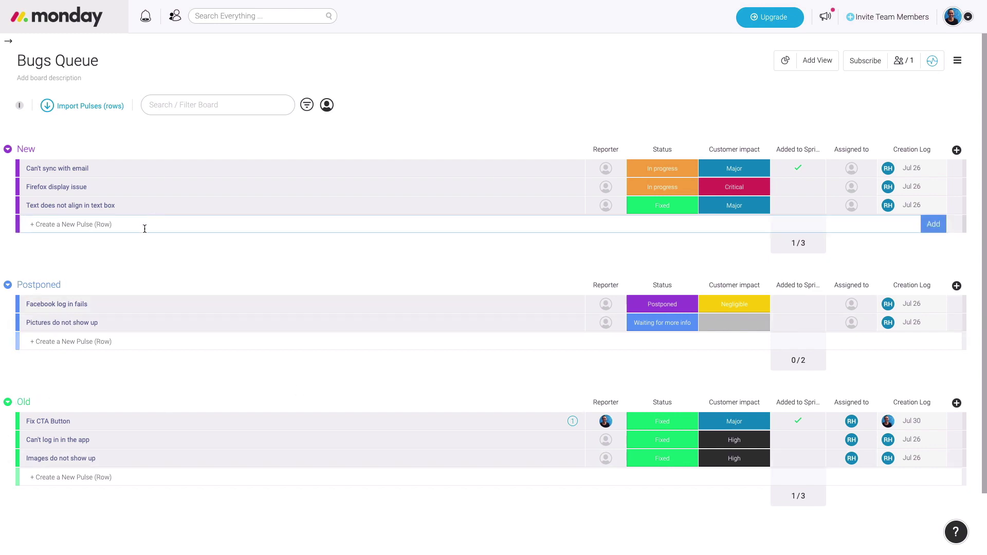
type("Email signature failing to load")
key("Return")
Set the bug's reporter, status In progress, Critical customer impact, added to sprint, and an assignee.
left_click(605, 223)
left_click(577, 261)
left_click(662, 224)
left_click(628, 247)
left_click(734, 224)
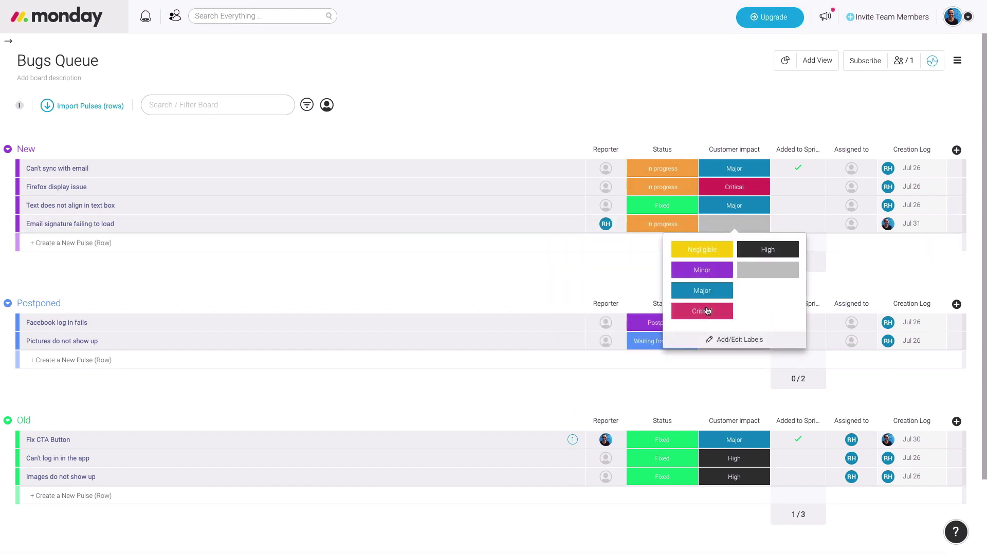
left_click(703, 309)
left_click(798, 223)
left_click(852, 223)
left_click(848, 283)
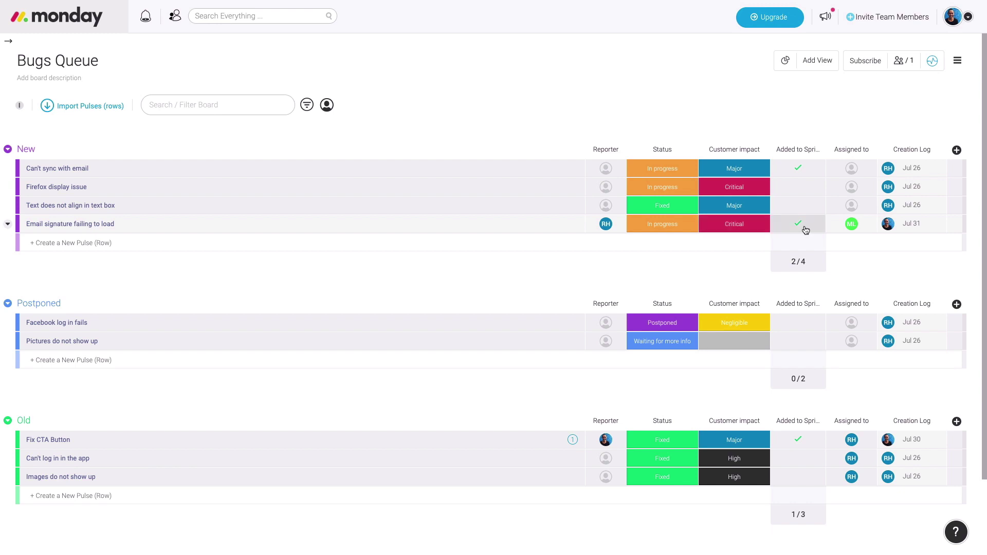
mouse_move(913, 230)
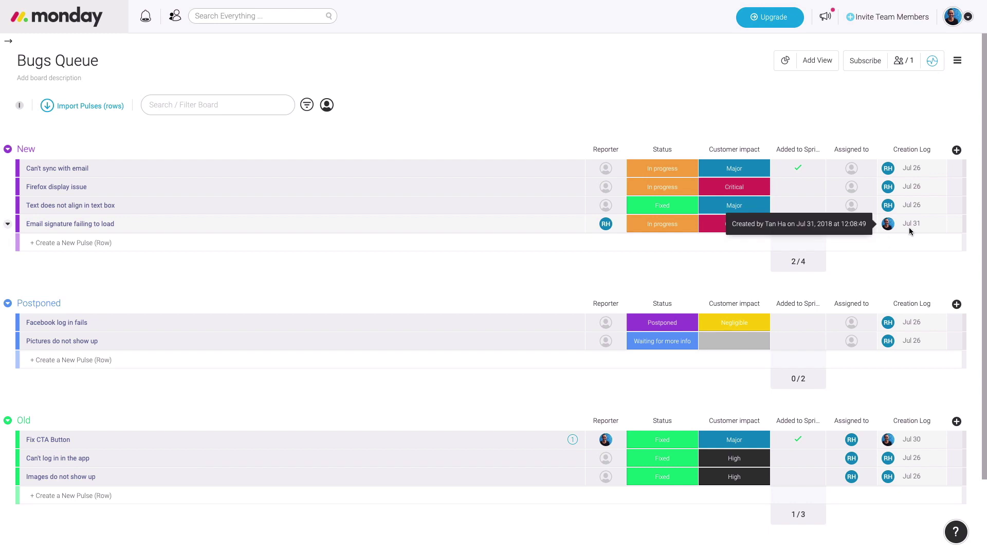
Write an update: 'Client is reporting that the email signature is not working. She is using Chrome 67'.
left_click(494, 227)
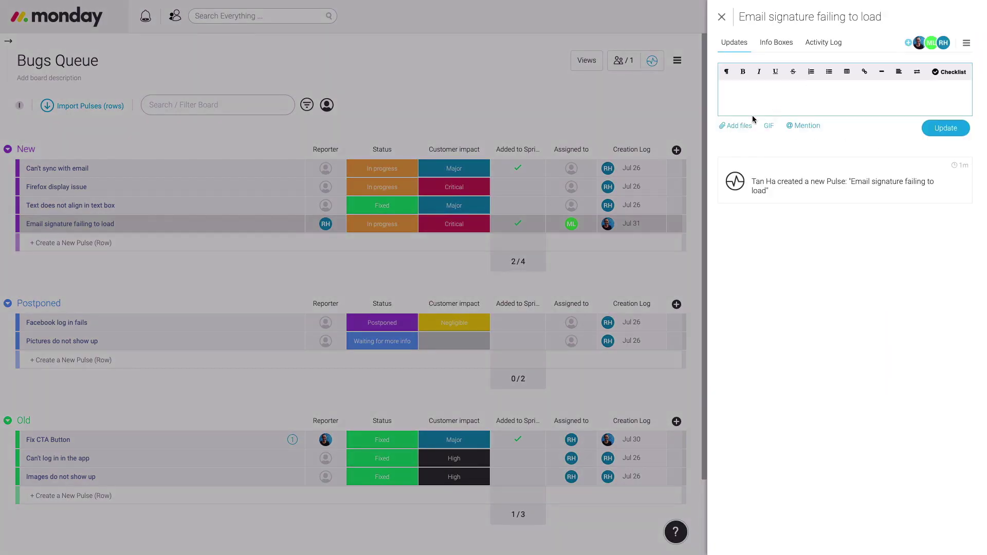
type("Client is reporting that the email signature is not working.")
key("Return")
key("Return")
type("She is using Chrome 67")
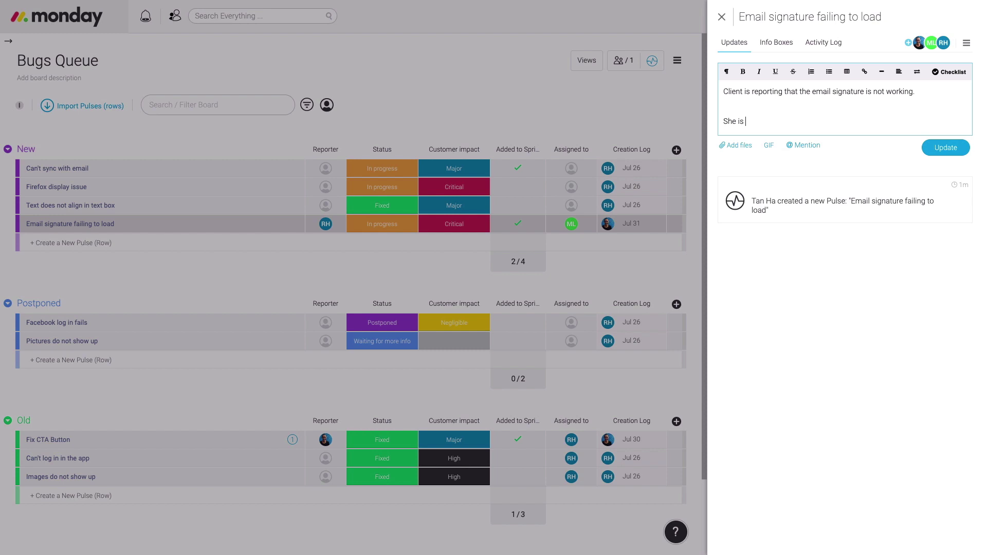
Attach two PNG screenshots from the computer to the update and post it.
left_click(737, 175)
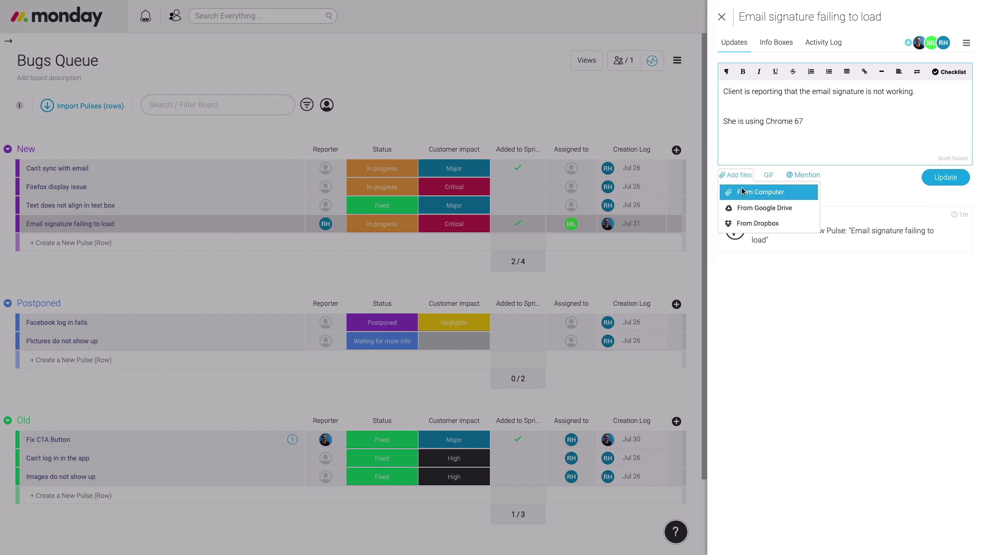
left_click(756, 189)
scroll(564, 149, "down", 3)
scroll(564, 149, "up", 4)
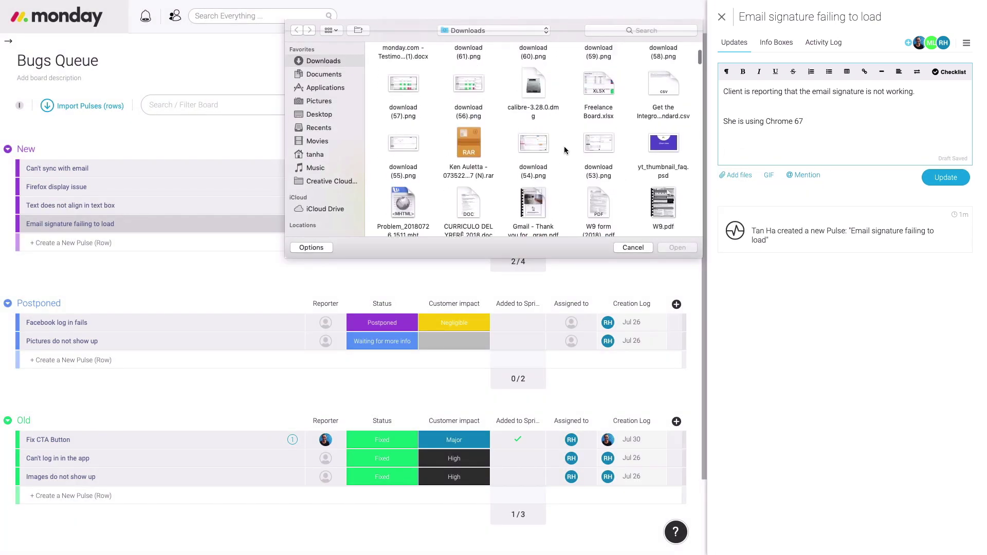
left_click(539, 182)
left_click(599, 183, "shift")
left_click(676, 247)
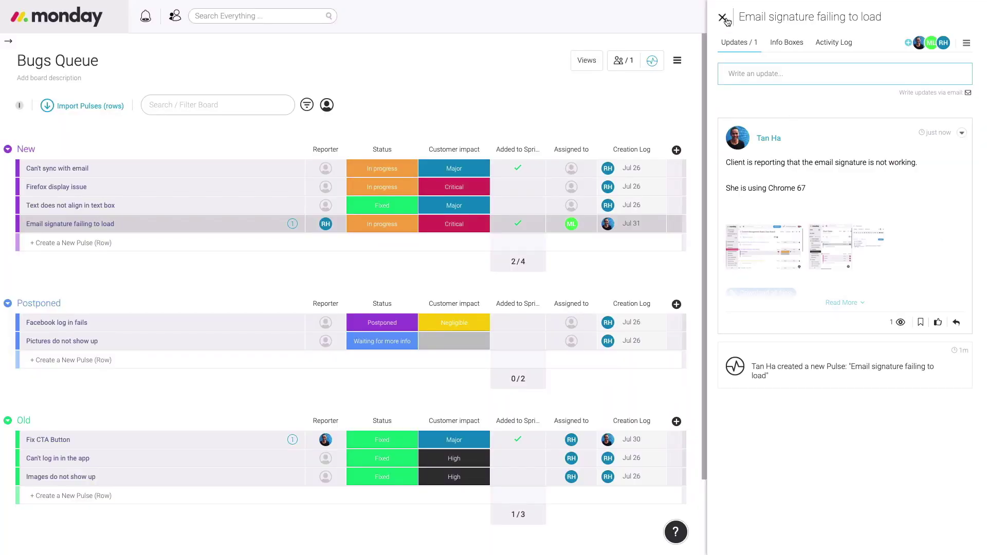
Close the updates panel, mark the bug Fixed, and move it into the Old group.
left_click(723, 18)
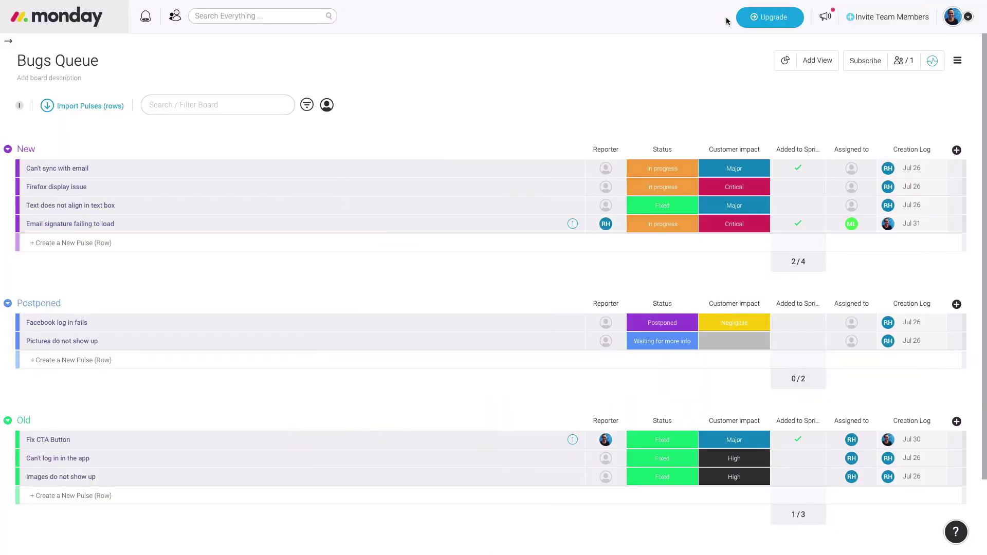
left_click(657, 230)
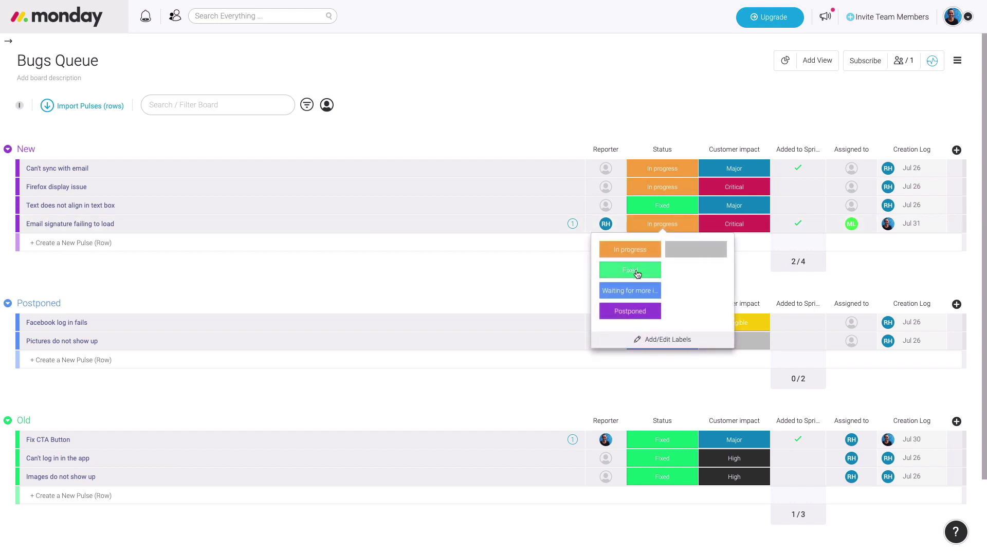
left_click(638, 274)
left_click_drag(505, 224, 502, 486)
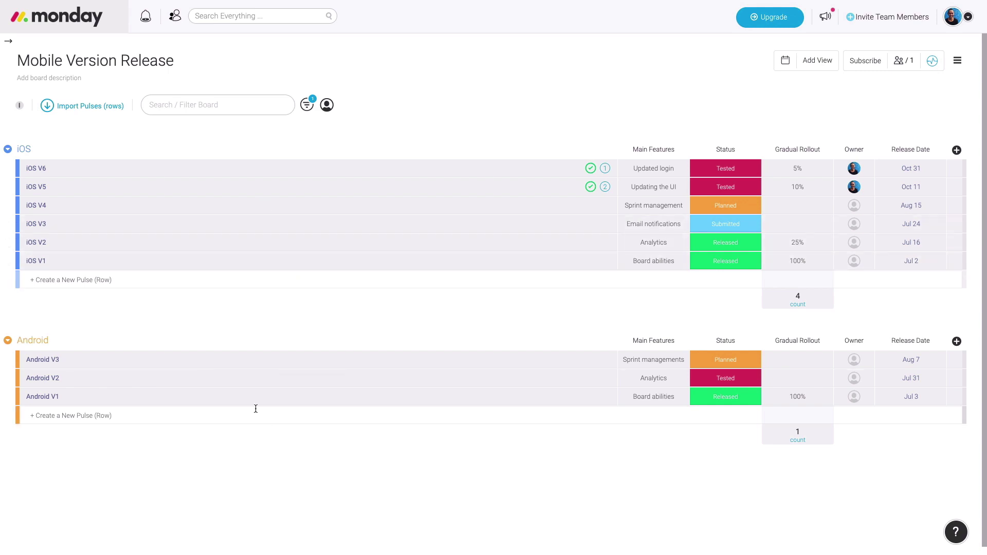
Add Android V4 to the Android group with main feature Updated Login and status Planned.
left_click(167, 416)
type("Android V4")
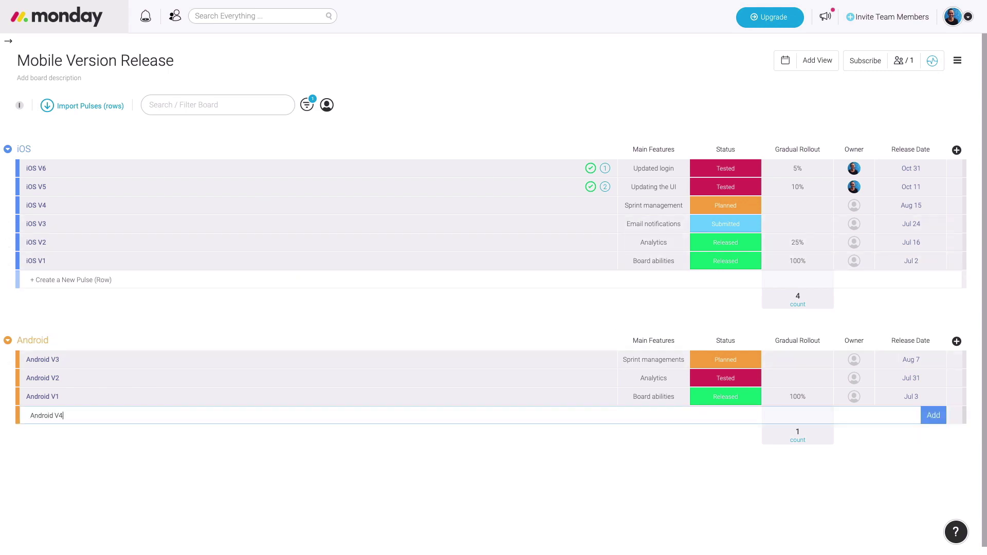
key("Return")
left_click(653, 359)
type("Update")
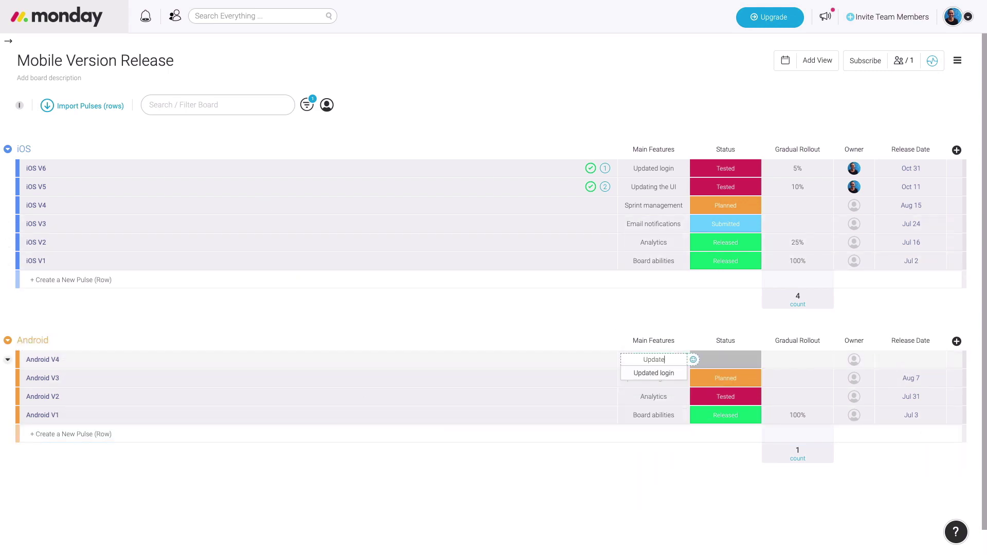
type("d Login")
key("Return")
left_click(725, 359)
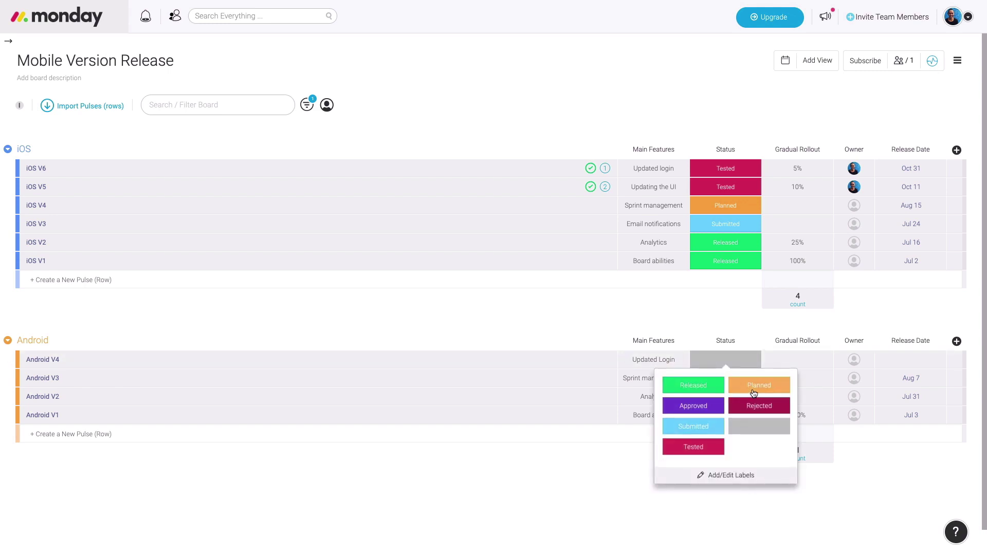
left_click(754, 393)
Set Android V4's gradual rollout to 5%, assign an owner, and set release date Sep 6, 2018.
left_click(797, 359)
type("5")
key("Return")
left_click(854, 359)
left_click(843, 391)
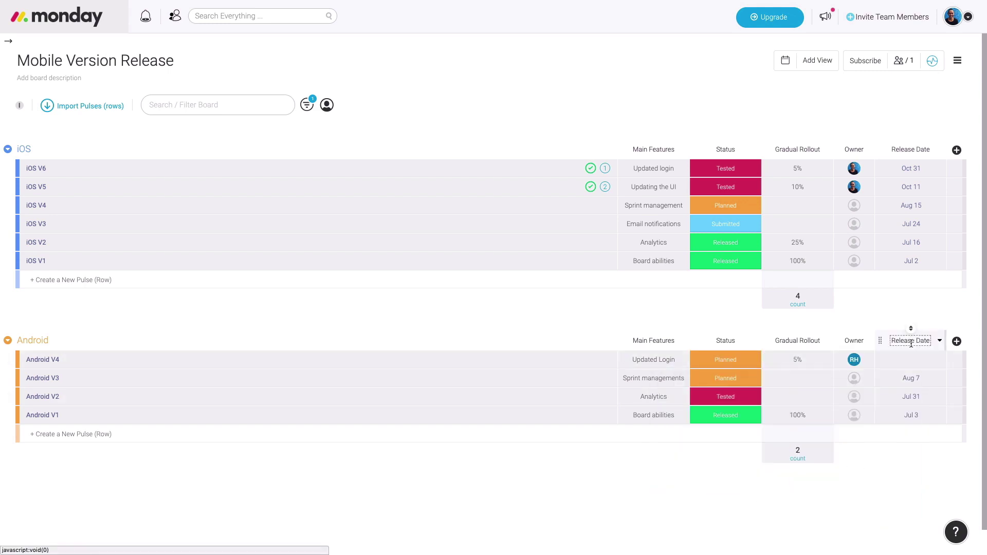
left_click(911, 359)
left_click(910, 352)
left_click(910, 353)
left_click(848, 418)
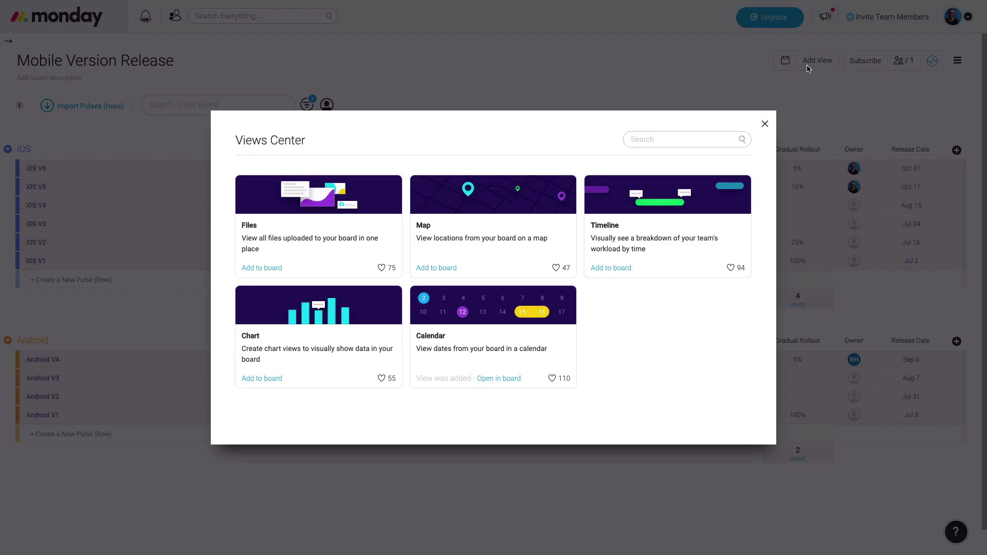
Add a Calendar view to the Mobile Version Release board from the views gallery.
left_click(806, 69)
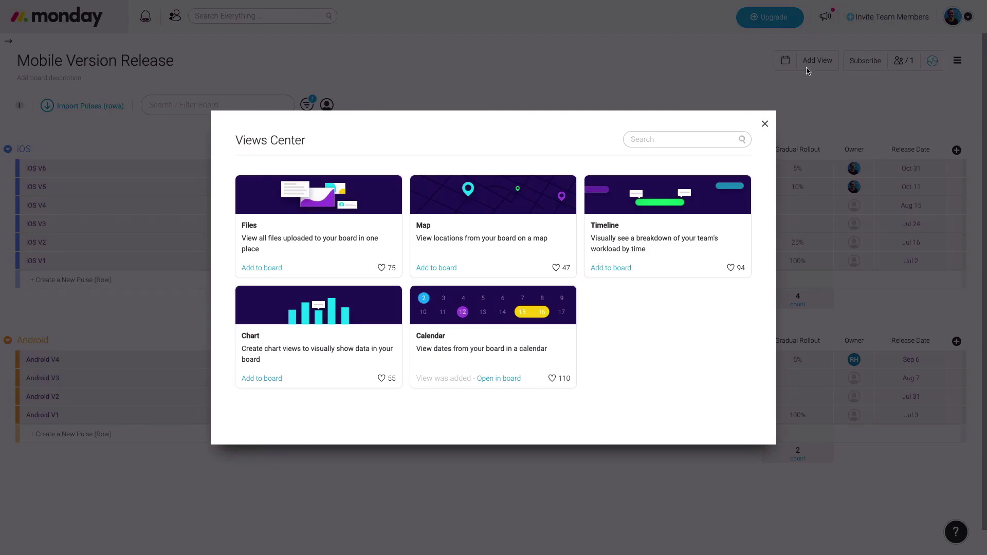
left_click(498, 379)
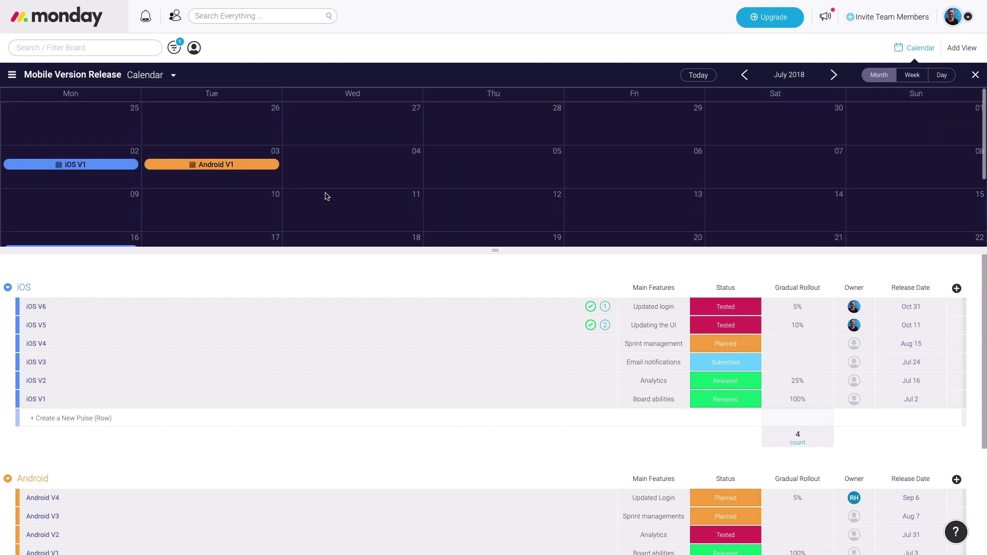
Filter to the Android group, close the Calendar view, then clear the Android-only filter.
left_click(175, 50)
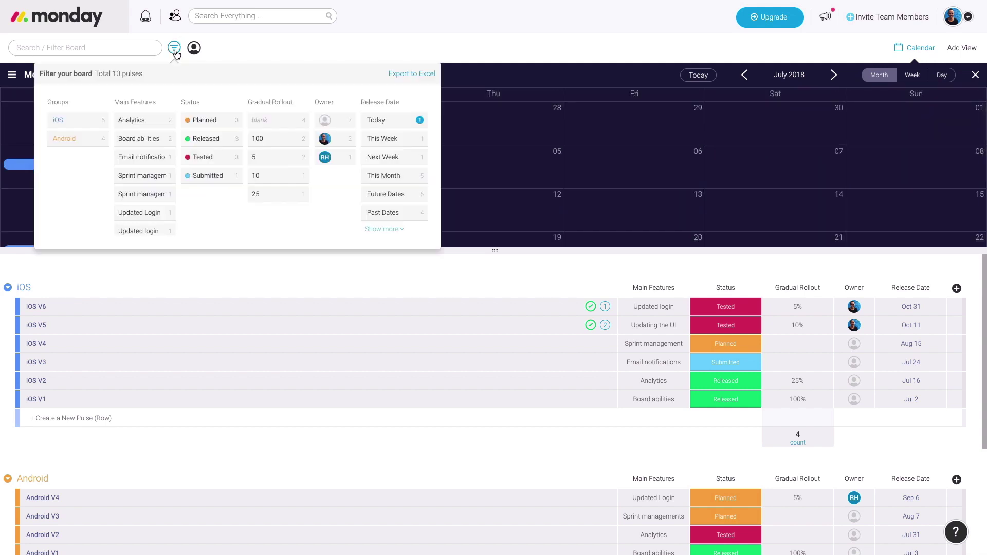
left_click(92, 139)
left_click(596, 184)
scroll(292, 175, "down", 3)
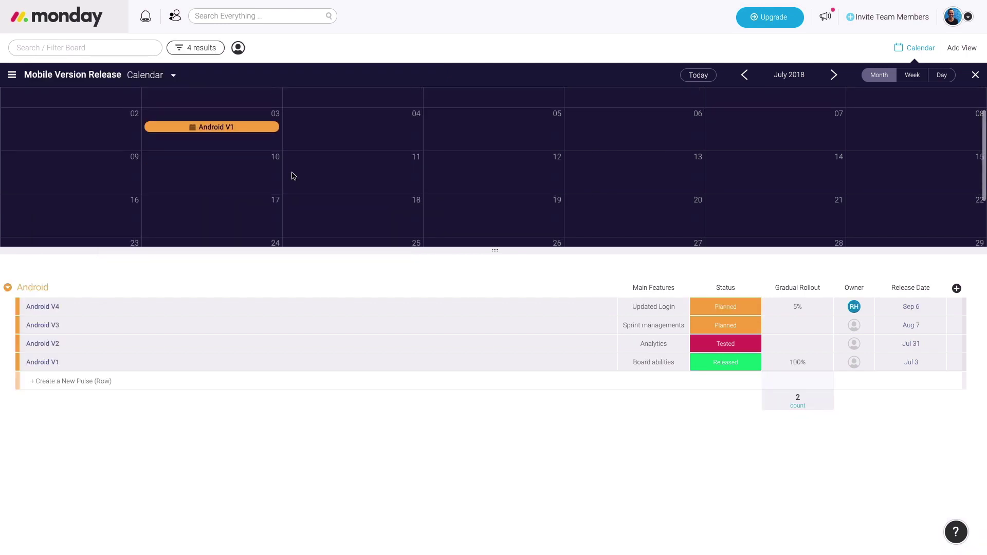
left_click(975, 76)
left_click(328, 130)
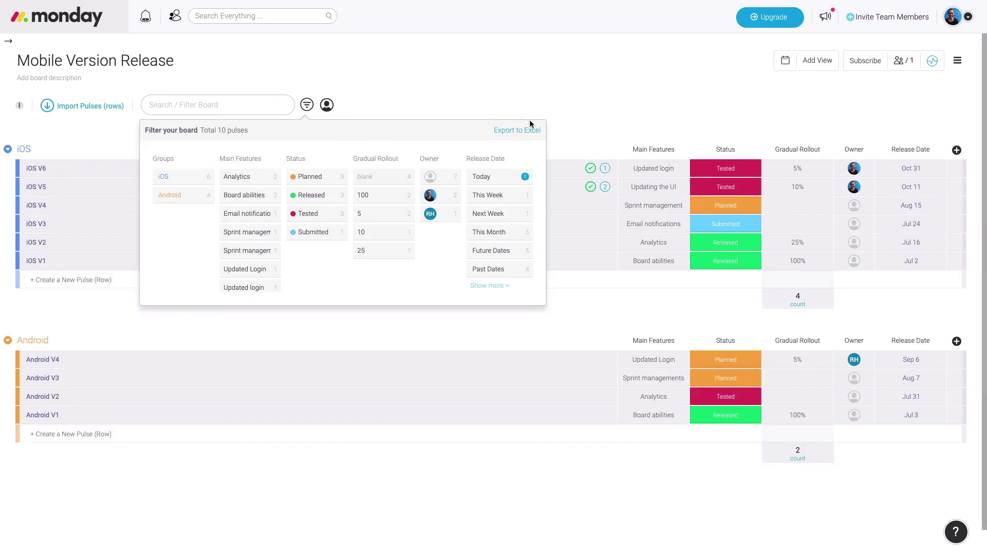